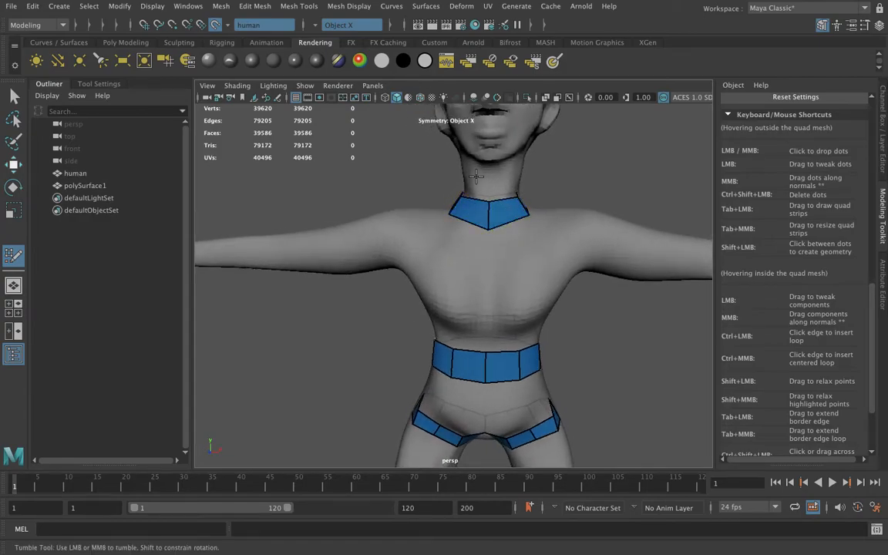
# - Place four Quad Draw dots on top of the shoulder end of the arm and fill them with a mirrored quad
pyautogui.keyDown('alt'); pyautogui.moveTo(427, 244); pyautogui.dragTo(377, 329); pyautogui.keyUp('alt')
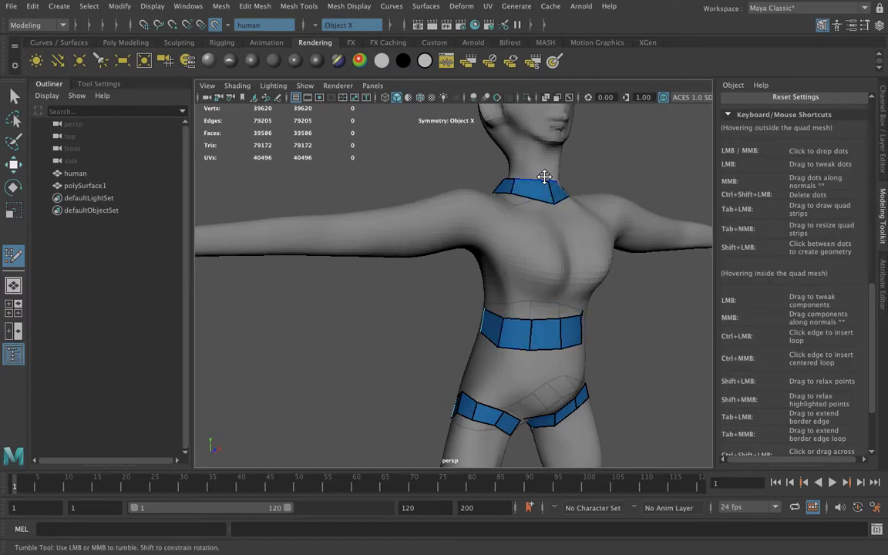
pyautogui.keyDown('alt'); pyautogui.moveTo(444, 220); pyautogui.dragTo(573, 309); pyautogui.keyUp('alt')
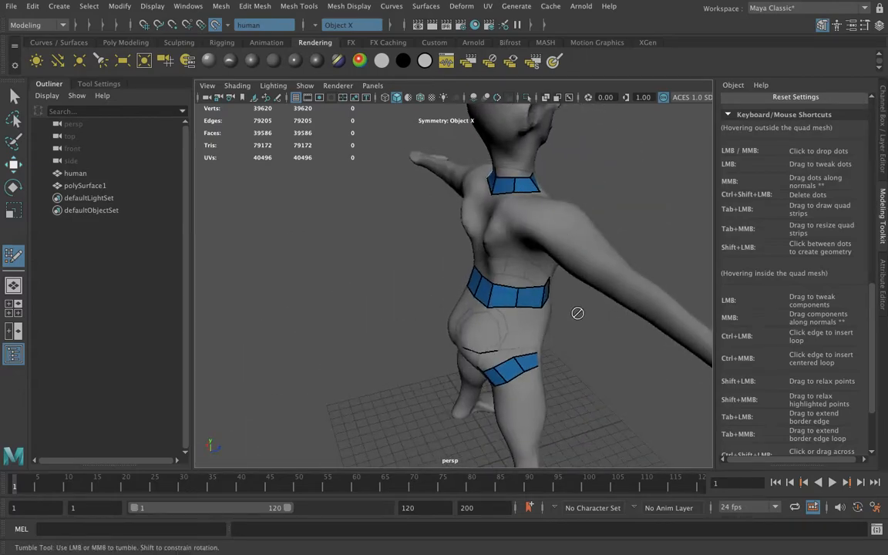
pyautogui.keyDown('alt'); pyautogui.moveTo(623, 379); pyautogui.dragTo(527, 288); pyautogui.keyUp('alt')
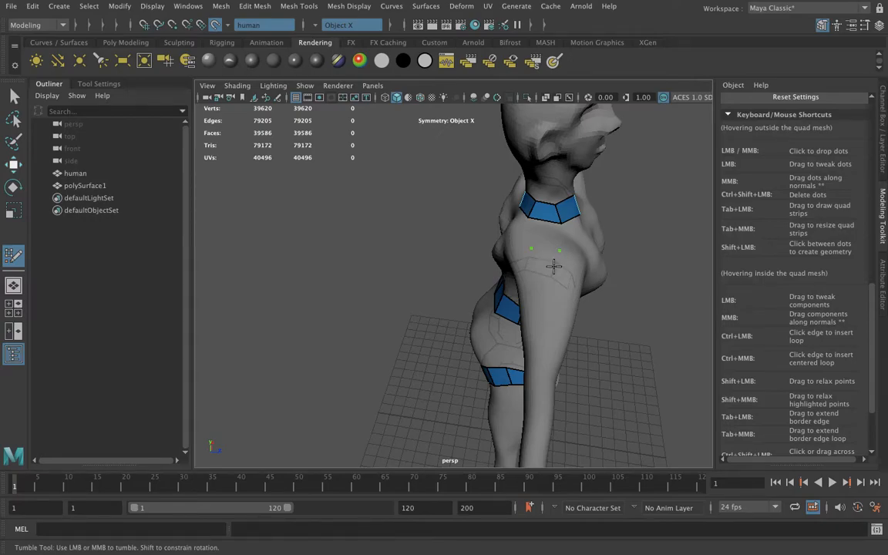
pyautogui.click(533, 268)
pyautogui.keyDown('shift'); pyautogui.click(547, 262); pyautogui.keyUp('shift')
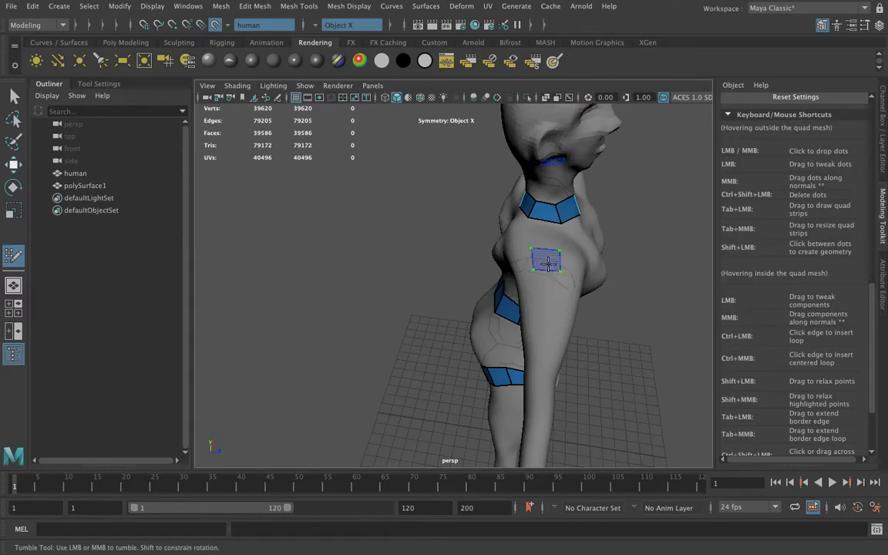
# - Extend the quad strip from the shoulder down the front and underside of the upper arm by filling between the dots
pyautogui.keyDown('alt'); pyautogui.moveTo(596, 311); pyautogui.dragTo(485, 223); pyautogui.keyUp('alt')
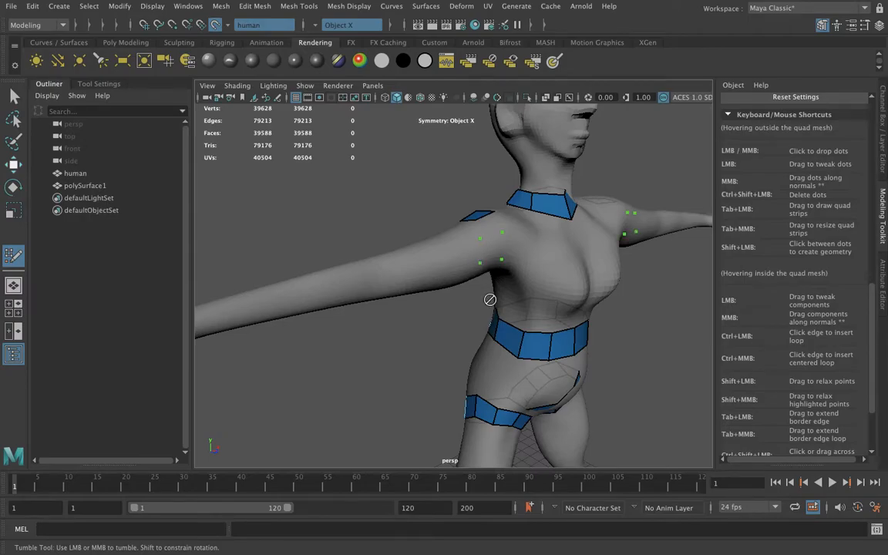
pyautogui.keyDown('alt'); pyautogui.moveTo(502, 318); pyautogui.dragTo(527, 209); pyautogui.keyUp('alt')
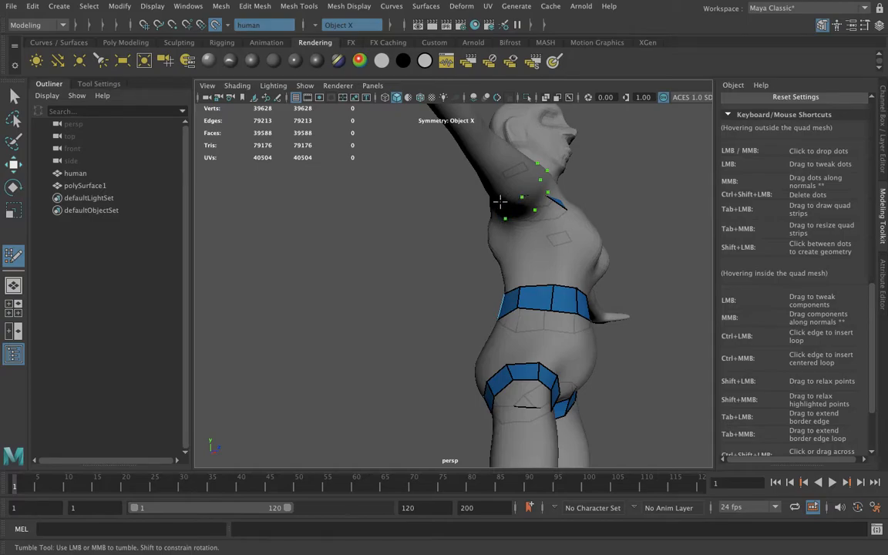
pyautogui.keyDown('shift'); pyautogui.click(513, 209); pyautogui.keyUp('shift')
pyautogui.keyDown('shift'); pyautogui.click(536, 195); pyautogui.keyUp('shift')
pyautogui.keyDown('shift'); pyautogui.click(543, 179); pyautogui.keyUp('shift')
pyautogui.keyDown('alt'); pyautogui.moveTo(544, 178); pyautogui.dragTo(515, 317); pyautogui.keyUp('alt')
pyautogui.keyDown('shift'); pyautogui.click(515, 316); pyautogui.keyUp('shift')
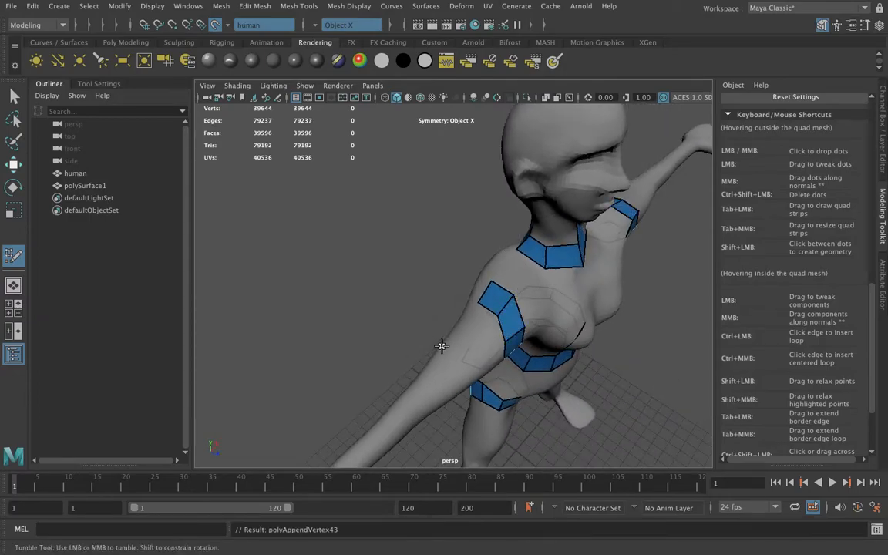
# - Fill the two quads on the back of the upper arm to close the band around it
pyautogui.keyDown('alt'); pyautogui.moveTo(436, 346); pyautogui.dragTo(633, 277); pyautogui.keyUp('alt')
pyautogui.moveTo(527, 277); pyautogui.dragTo(508, 356)
pyautogui.keyDown('alt'); pyautogui.moveTo(515, 309); pyautogui.dragTo(518, 393); pyautogui.keyUp('alt')
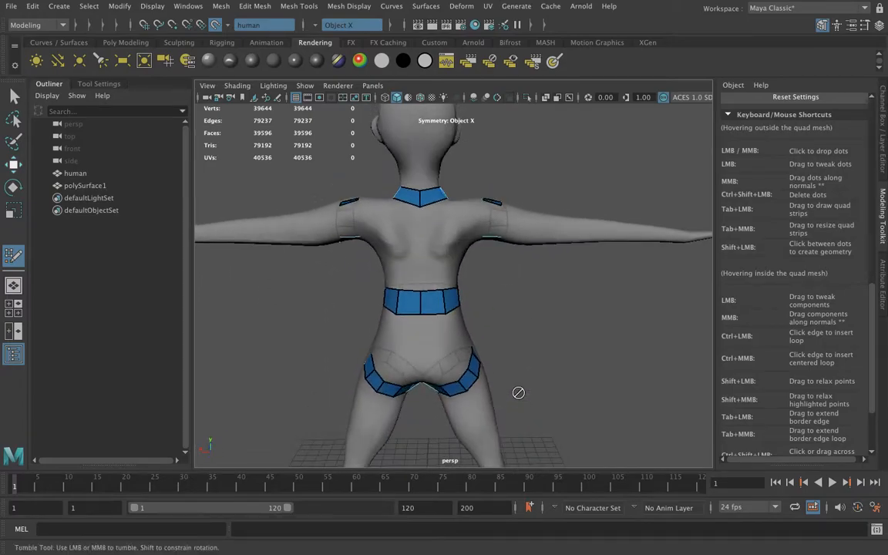
pyautogui.keyDown('shift'); pyautogui.click(491, 211); pyautogui.keyUp('shift')
pyautogui.keyDown('shift'); pyautogui.click(493, 231); pyautogui.keyUp('shift')
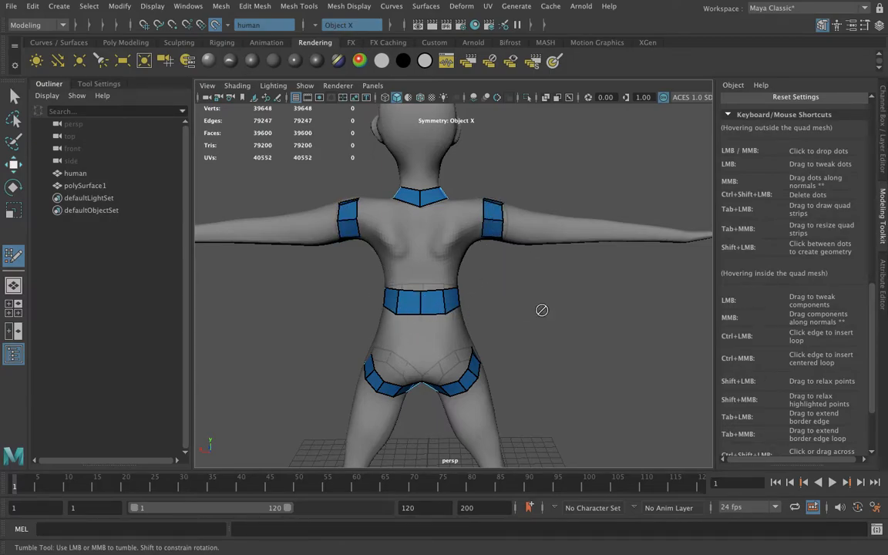
# - Inspect the upper-arm bands around both arms from the front, below and above
pyautogui.keyDown('alt'); pyautogui.moveTo(551, 310); pyautogui.dragTo(247, 278); pyautogui.keyUp('alt')
pyautogui.moveTo(584, 239); pyautogui.dragTo(559, 261)
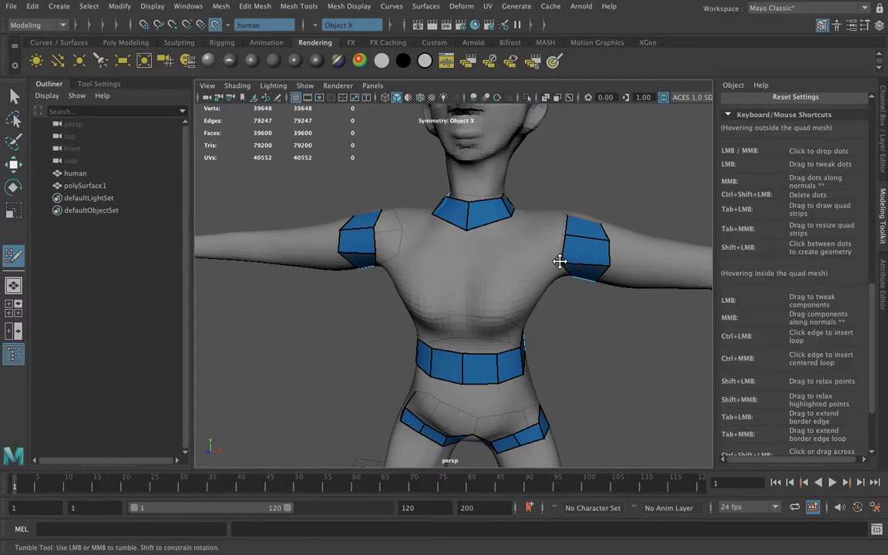
pyautogui.keyDown('alt'); pyautogui.moveTo(565, 321); pyautogui.dragTo(576, 270); pyautogui.keyUp('alt')
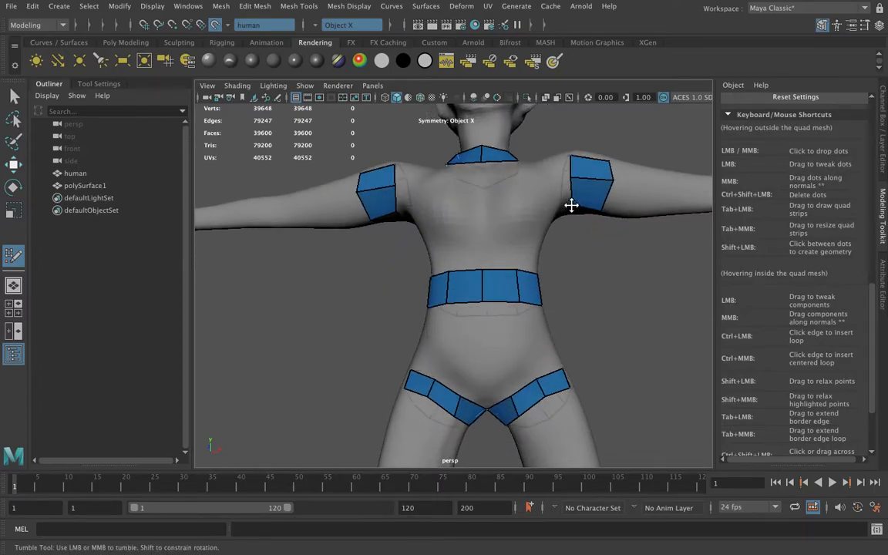
pyautogui.moveTo(575, 242)
pyautogui.keyDown('alt'); pyautogui.mouseDown()
pyautogui.moveTo(589, 211)
pyautogui.moveTo(575, 205)
pyautogui.moveTo(572, 137)
pyautogui.mouseUp(); pyautogui.keyUp('alt')
pyautogui.keyDown('alt'); pyautogui.moveTo(565, 185); pyautogui.dragTo(502, 277); pyautogui.keyUp('alt')
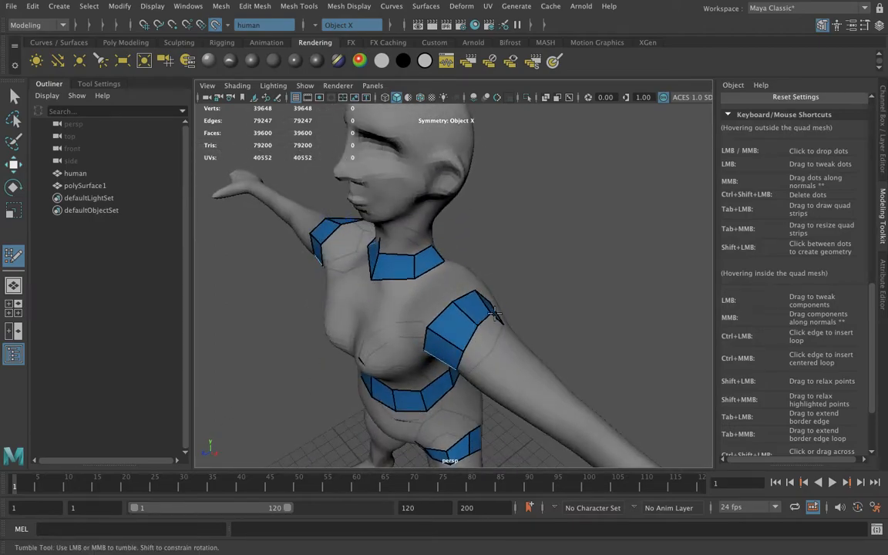
pyautogui.keyDown('alt'); pyautogui.moveTo(428, 352); pyautogui.dragTo(505, 341); pyautogui.keyUp('alt')
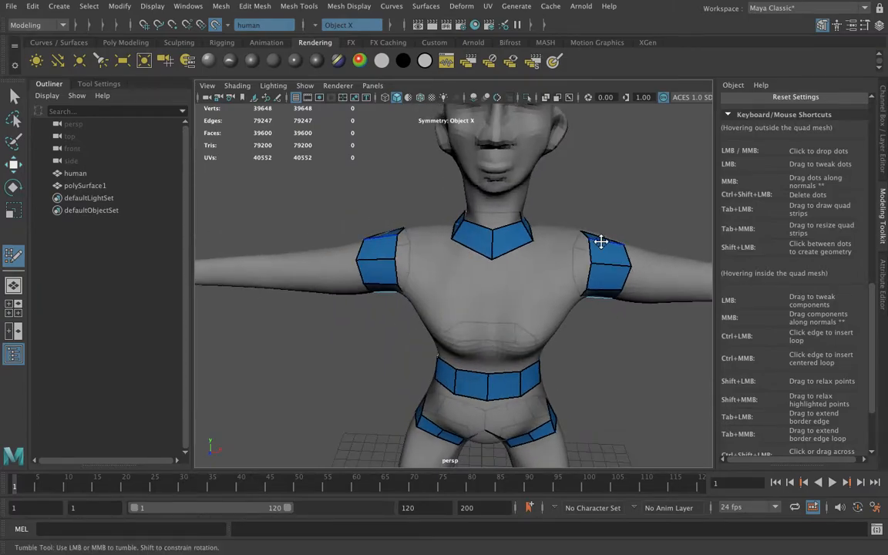
pyautogui.keyDown('alt'); pyautogui.moveTo(572, 356); pyautogui.dragTo(585, 329); pyautogui.keyUp('alt')
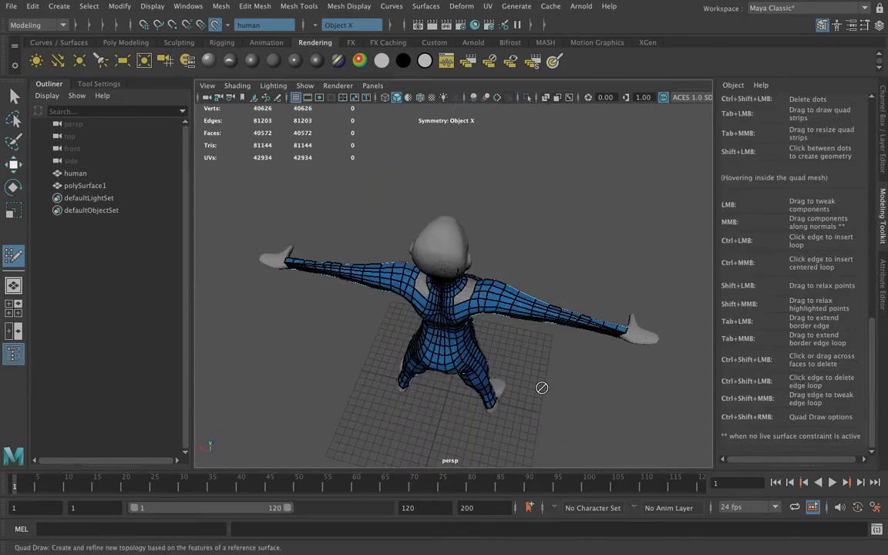
# - Examine the edge flow of the body mesh across the chest, hips, legs and back
pyautogui.keyDown('alt'); pyautogui.moveTo(542, 388); pyautogui.dragTo(438, 365); pyautogui.keyUp('alt')
pyautogui.keyDown('alt'); pyautogui.moveTo(438, 365); pyautogui.dragTo(465, 375, button='right'); pyautogui.keyUp('alt')
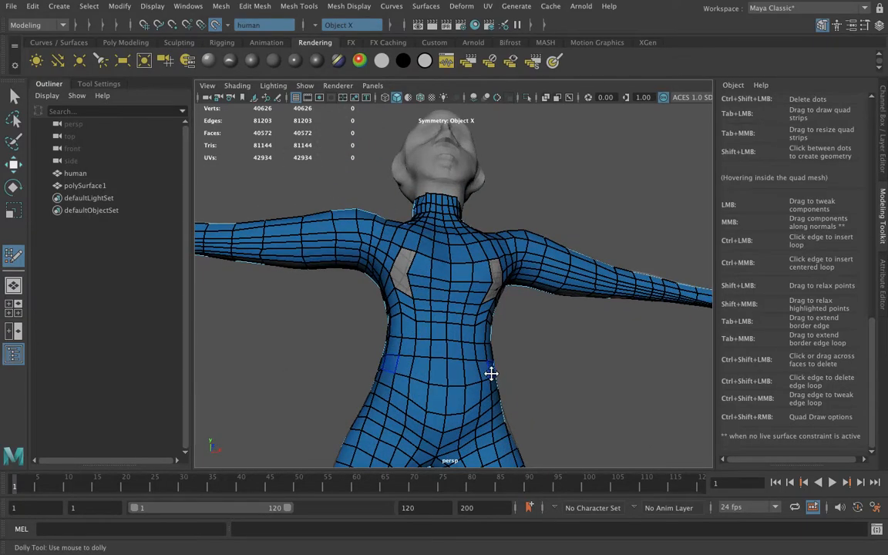
pyautogui.keyDown('alt'); pyautogui.moveTo(491, 373); pyautogui.dragTo(510, 246, button='middle'); pyautogui.keyUp('alt')
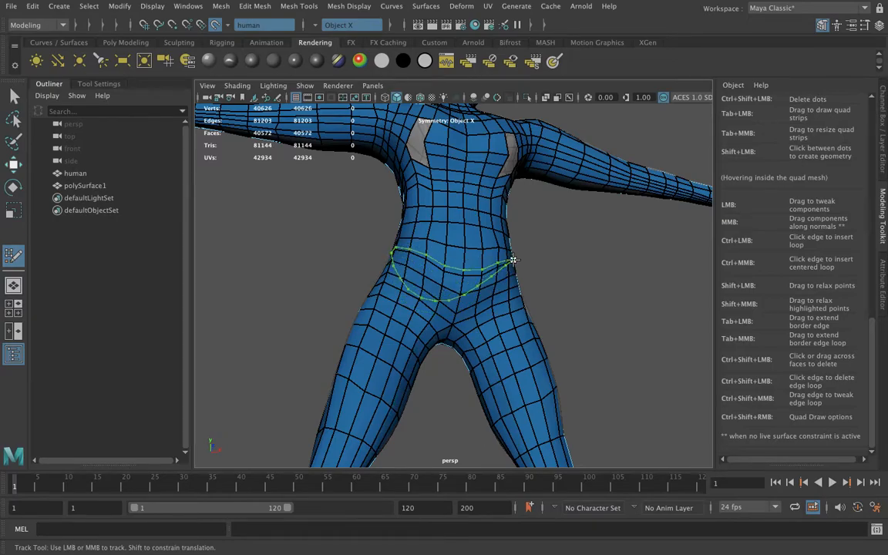
pyautogui.keyDown('alt'); pyautogui.moveTo(593, 270); pyautogui.dragTo(552, 316); pyautogui.keyUp('alt')
pyautogui.keyDown('alt'); pyautogui.moveTo(589, 246); pyautogui.dragTo(594, 382, button='middle'); pyautogui.keyUp('alt')
pyautogui.keyDown('alt'); pyautogui.moveTo(596, 354); pyautogui.dragTo(530, 367); pyautogui.keyUp('alt')
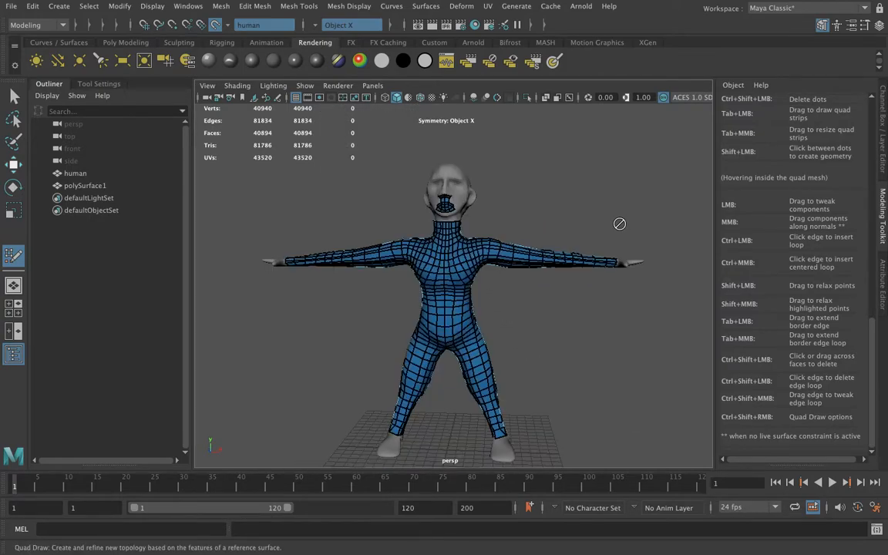
pyautogui.keyDown('alt'); pyautogui.moveTo(620, 224); pyautogui.dragTo(408, 247); pyautogui.keyUp('alt')
pyautogui.keyDown('alt'); pyautogui.moveTo(407, 247); pyautogui.dragTo(525, 263, button='right'); pyautogui.keyUp('alt')
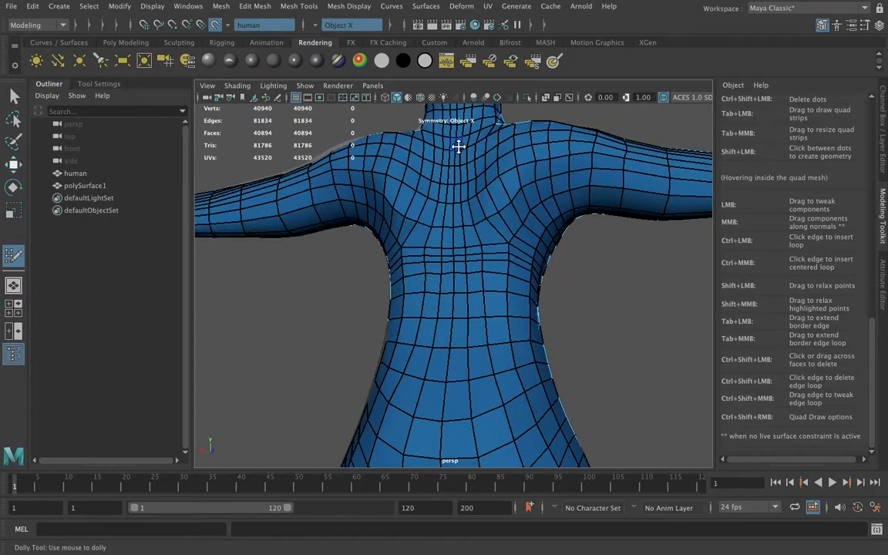
pyautogui.keyDown('alt'); pyautogui.moveTo(519, 266); pyautogui.dragTo(517, 297); pyautogui.keyUp('alt')
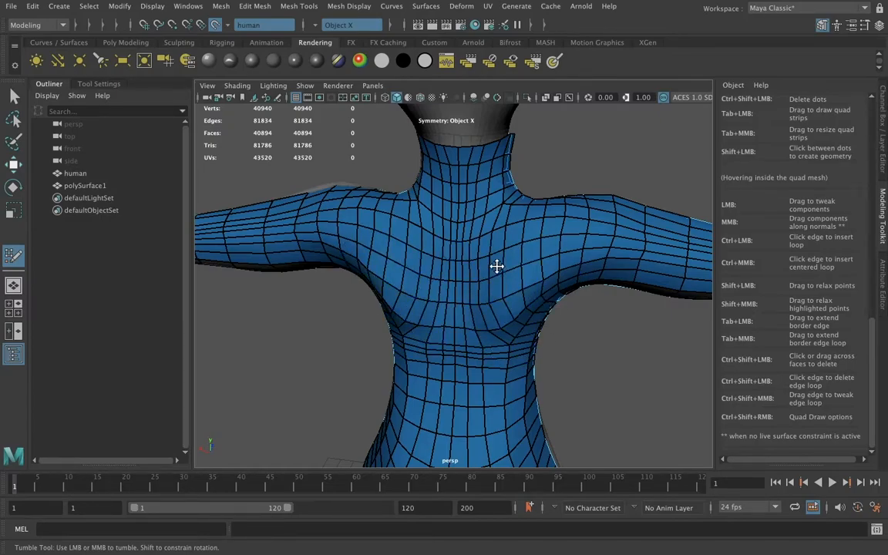
# - Fill a mirrored pair of quads over the tip of the nose, joined to the strip above the lip
pyautogui.keyDown('alt'); pyautogui.moveTo(374, 264); pyautogui.dragTo(466, 359); pyautogui.keyUp('alt')
pyautogui.scroll(5, 414, 339)
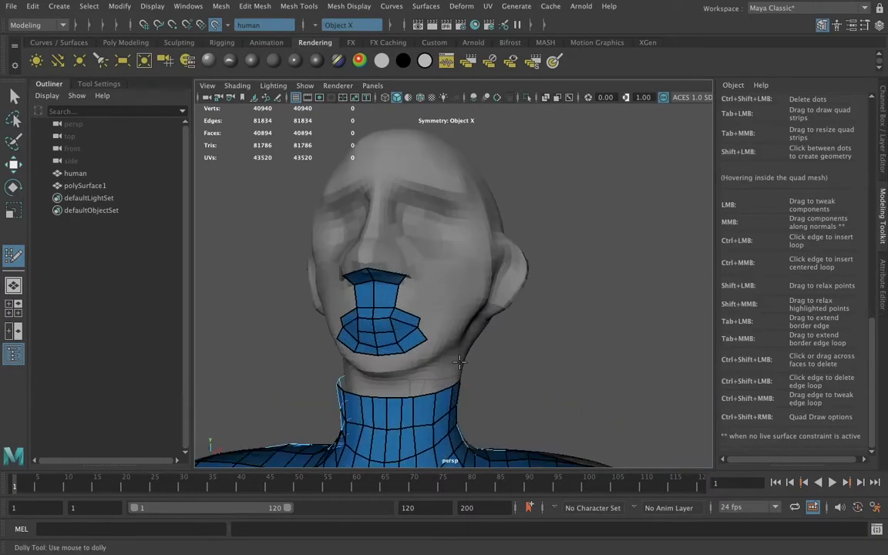
pyautogui.keyDown('alt'); pyautogui.moveTo(414, 339); pyautogui.dragTo(357, 224); pyautogui.keyUp('alt')
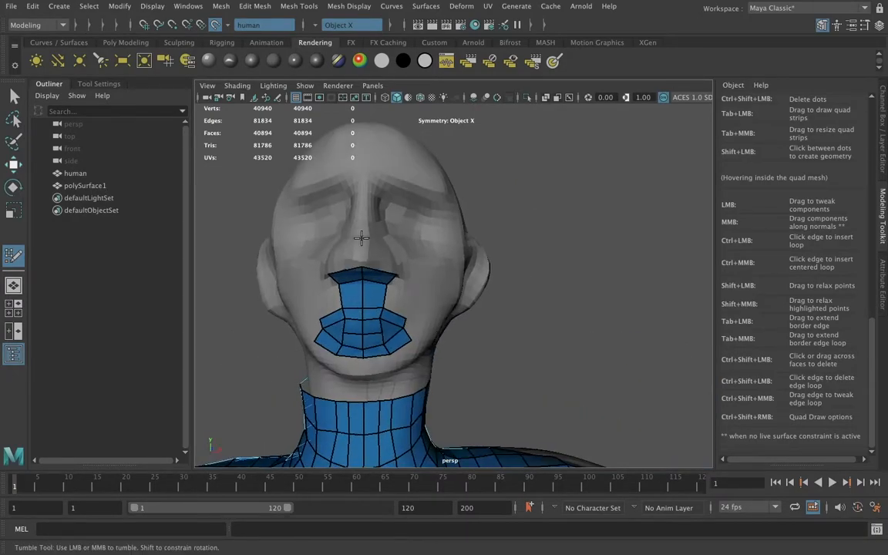
pyautogui.keyDown('shift'); pyautogui.click(380, 256); pyautogui.keyUp('shift')
pyautogui.keyDown('shift'); pyautogui.click(413, 276); pyautogui.keyUp('shift')
# - Extend the quad strip up the bridge of the nose to the brow, filling mirrored quads along the centre line
pyautogui.keyDown('alt'); pyautogui.moveTo(411, 277); pyautogui.dragTo(390, 206); pyautogui.keyUp('alt')
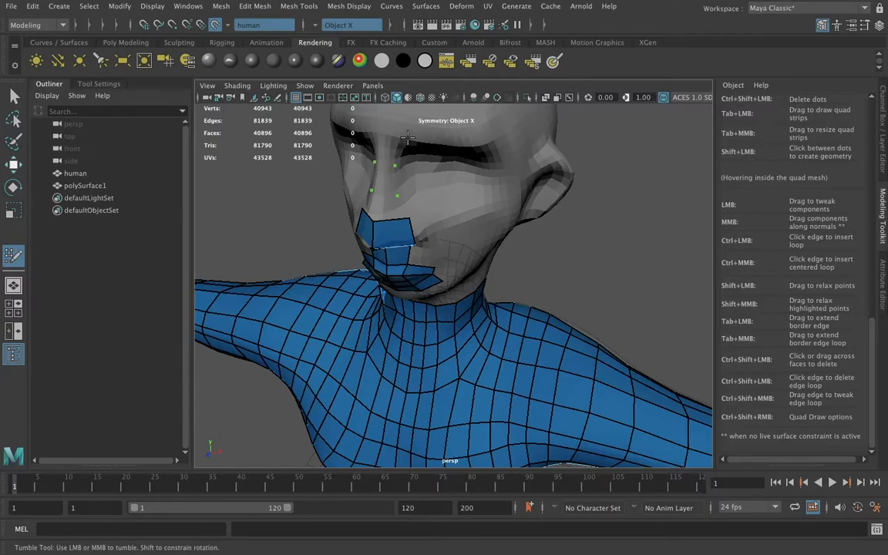
pyautogui.moveTo(387, 248)
pyautogui.keyDown('alt'); pyautogui.mouseDown()
pyautogui.moveTo(424, 220)
pyautogui.moveTo(467, 247)
pyautogui.mouseUp(); pyautogui.keyUp('alt')
pyautogui.keyDown('alt'); pyautogui.moveTo(467, 247); pyautogui.dragTo(437, 243, button='middle'); pyautogui.keyUp('alt')
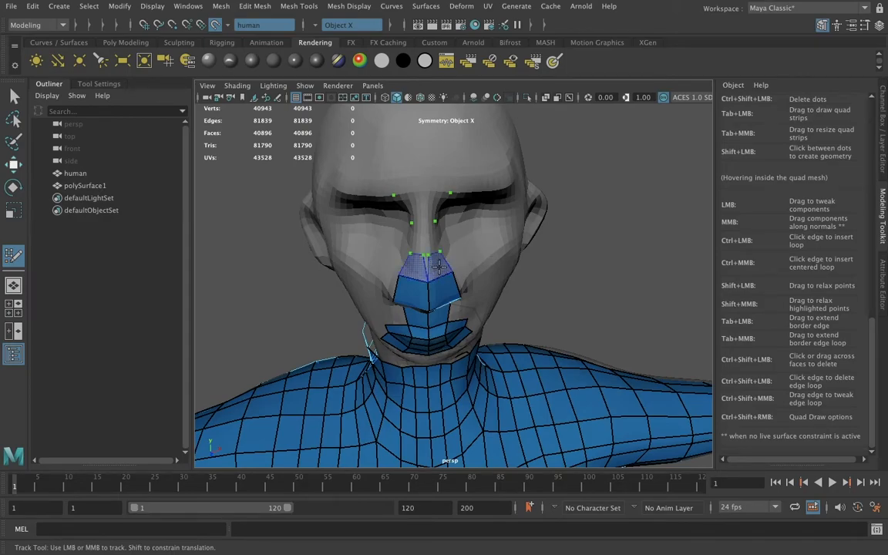
pyautogui.keyDown('shift'); pyautogui.click(428, 254); pyautogui.keyUp('shift')
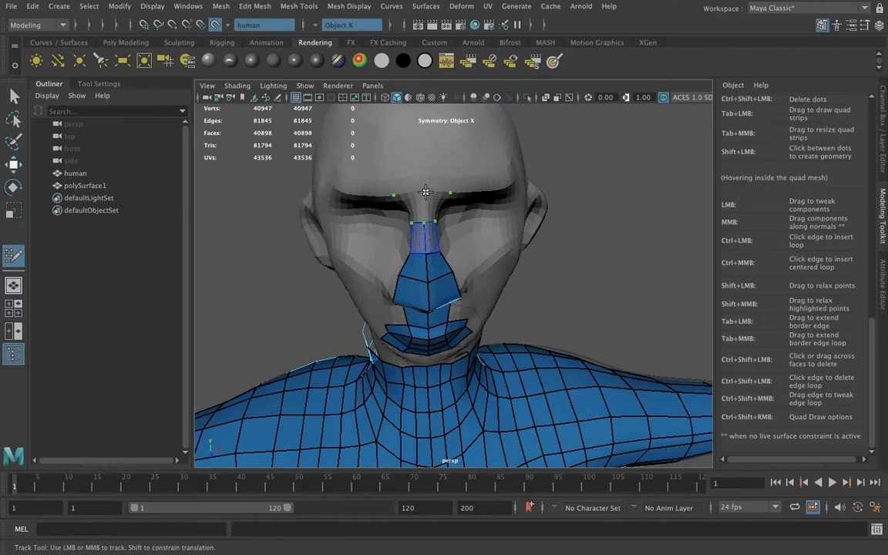
pyautogui.keyDown('shift'); pyautogui.click(426, 192); pyautogui.keyUp('shift')
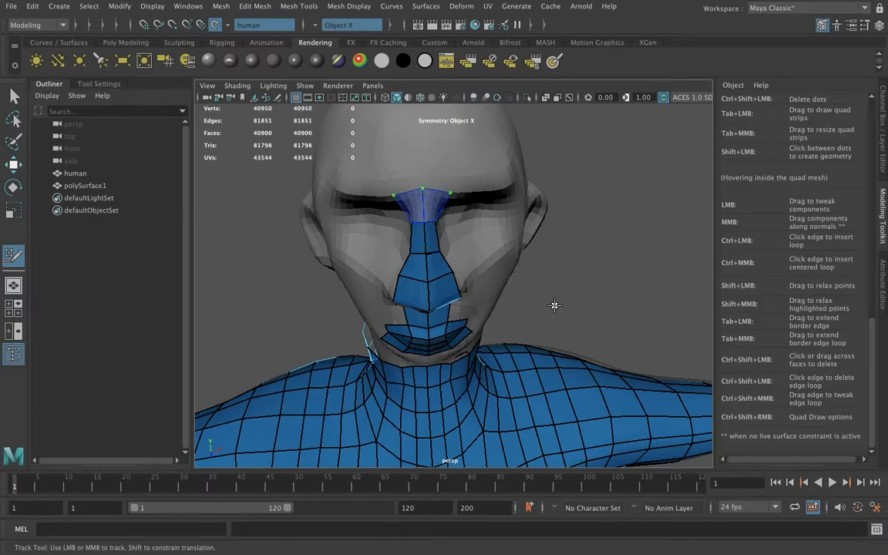
pyautogui.keyDown('shift'); pyautogui.click(577, 320); pyautogui.keyUp('shift')
# - Fill mirrored quads beside the upper lip, from the corner of the mouth up to the base of the nose
pyautogui.keyDown('alt'); pyautogui.moveTo(578, 321); pyautogui.dragTo(436, 244); pyautogui.keyUp('alt')
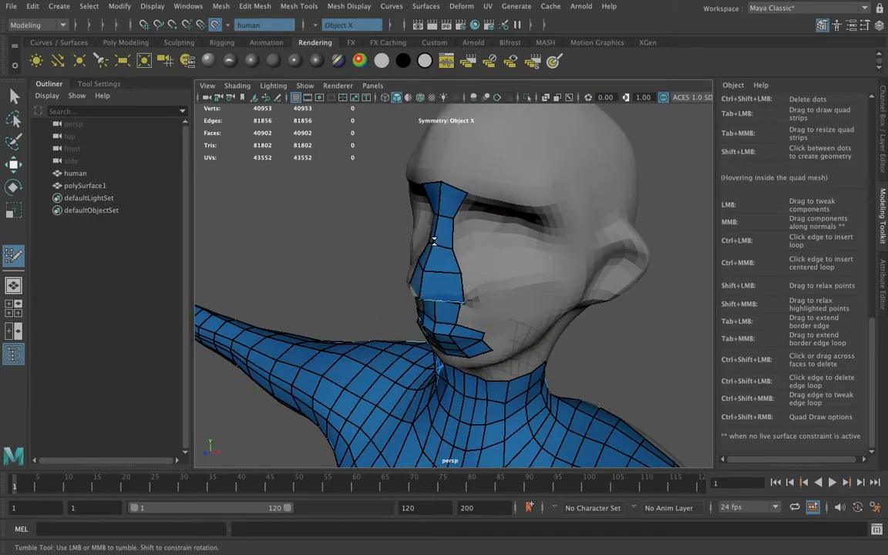
pyautogui.keyDown('alt'); pyautogui.moveTo(514, 349); pyautogui.dragTo(507, 310); pyautogui.keyUp('alt')
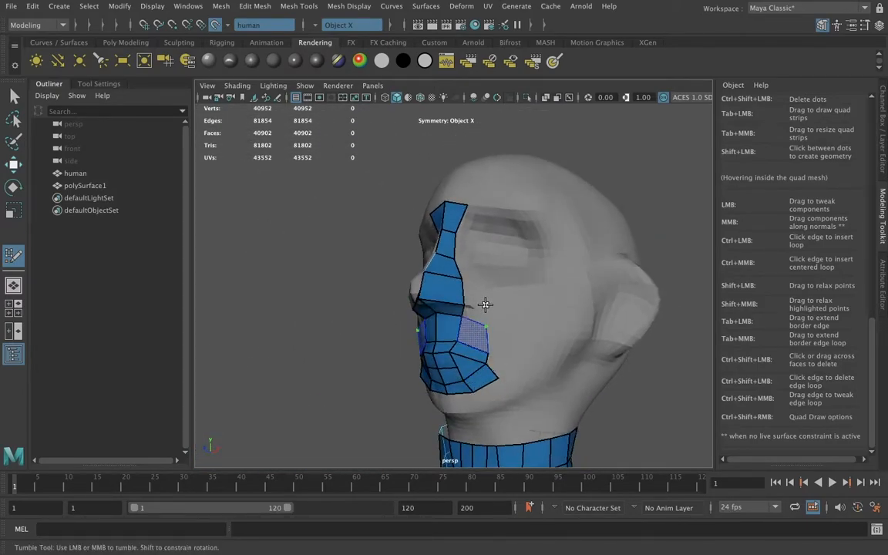
pyautogui.keyDown('shift'); pyautogui.click(485, 304); pyautogui.keyUp('shift')
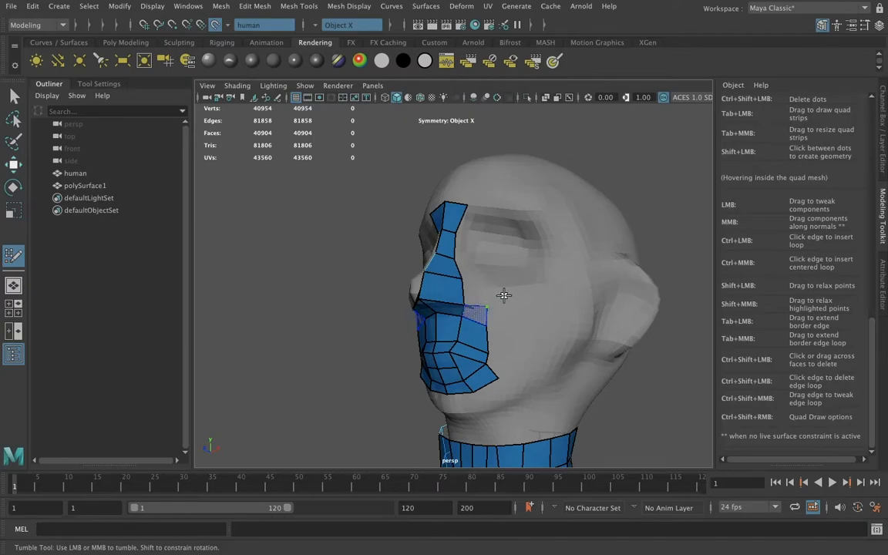
pyautogui.keyDown('shift'); pyautogui.click(505, 296); pyautogui.keyUp('shift')
# - Fill a column of mirrored quads along the side of the nose, from the inner eye socket down to the mouth patch
pyautogui.keyDown('alt'); pyautogui.moveTo(507, 296); pyautogui.dragTo(477, 239); pyautogui.keyUp('alt')
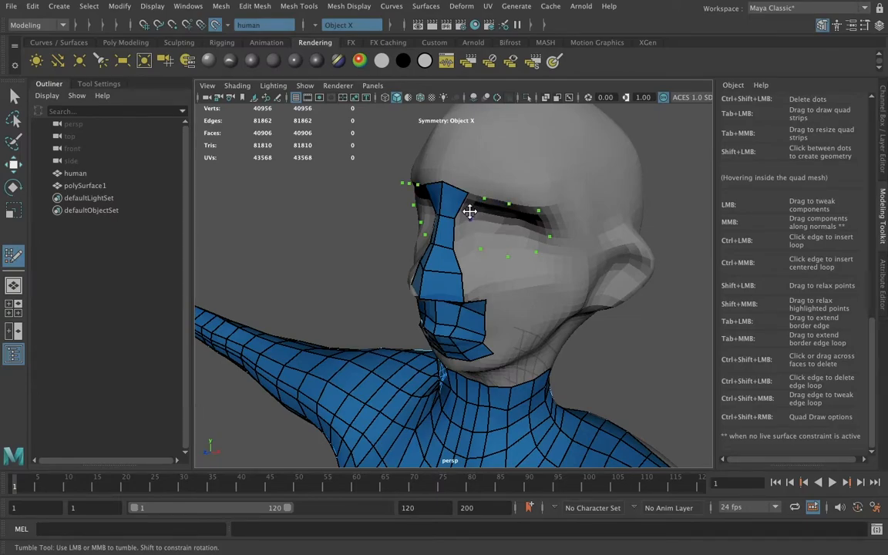
pyautogui.keyDown('shift'); pyautogui.click(470, 239); pyautogui.keyUp('shift')
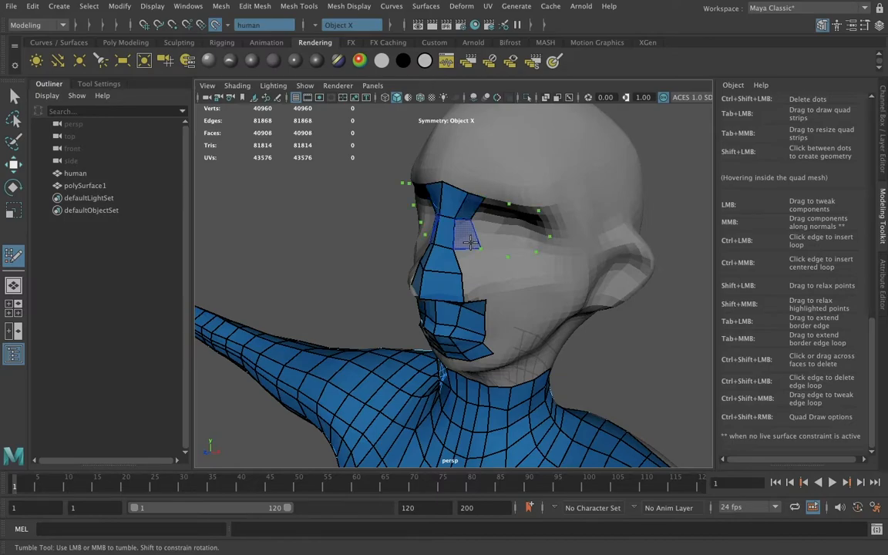
pyautogui.keyDown('shift'); pyautogui.click(471, 242); pyautogui.keyUp('shift')
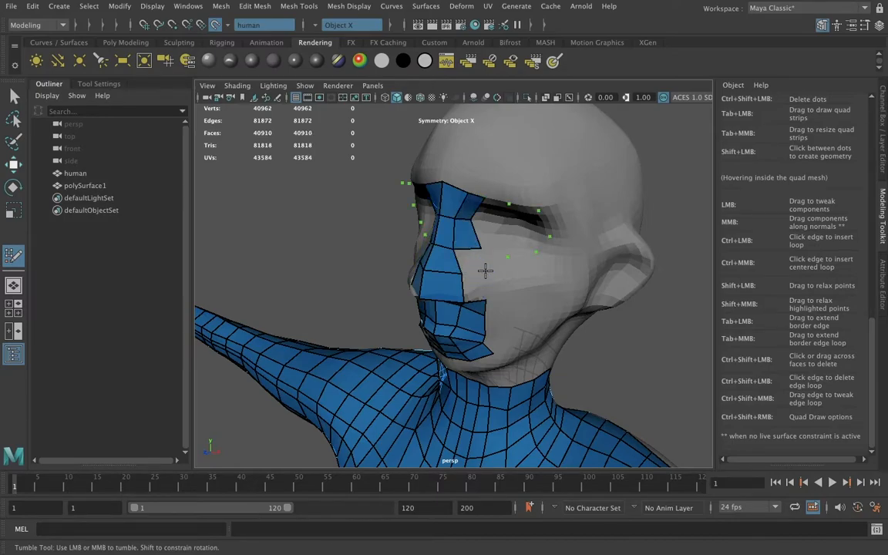
pyautogui.keyDown('shift'); pyautogui.click(477, 286); pyautogui.keyUp('shift')
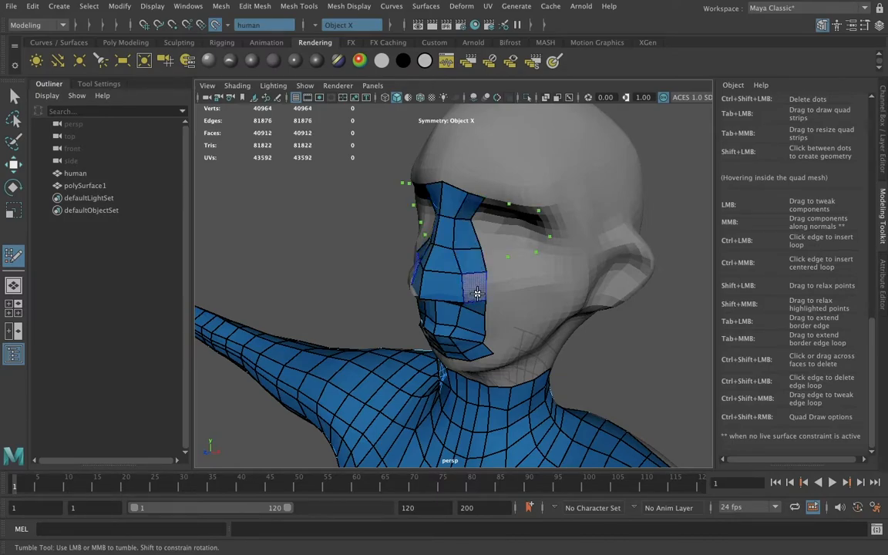
pyautogui.keyDown('shift'); pyautogui.click(478, 287); pyautogui.keyUp('shift')
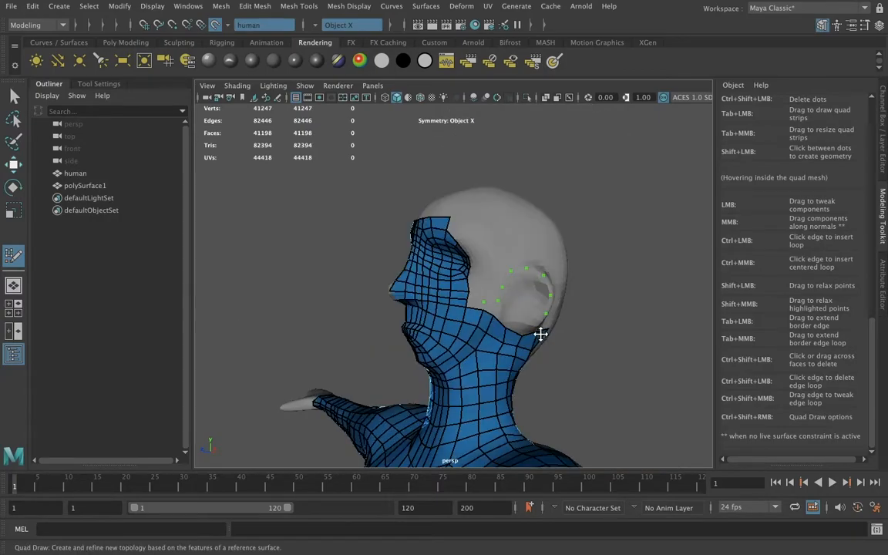
pyautogui.keyDown('alt'); pyautogui.moveTo(539, 334); pyautogui.dragTo(436, 353); pyautogui.keyUp('alt')
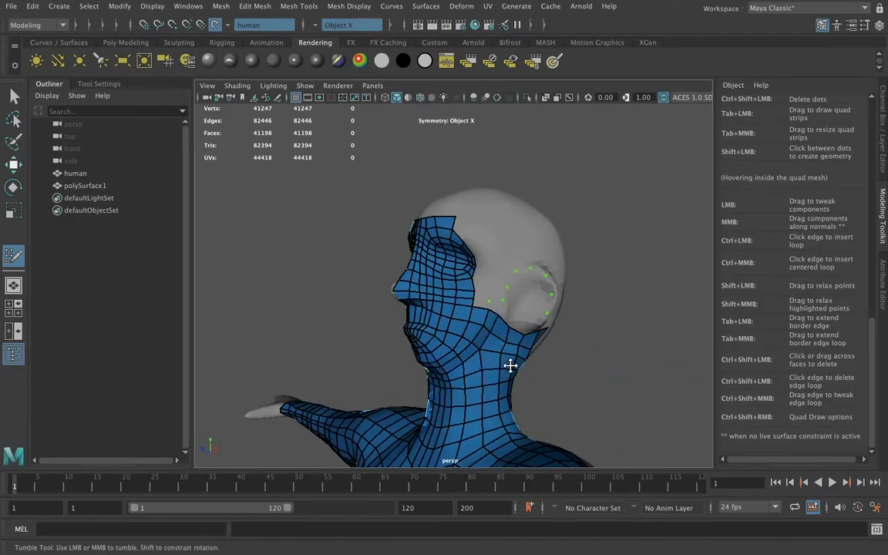
pyautogui.keyDown('alt'); pyautogui.moveTo(511, 391); pyautogui.dragTo(528, 294); pyautogui.keyUp('alt')
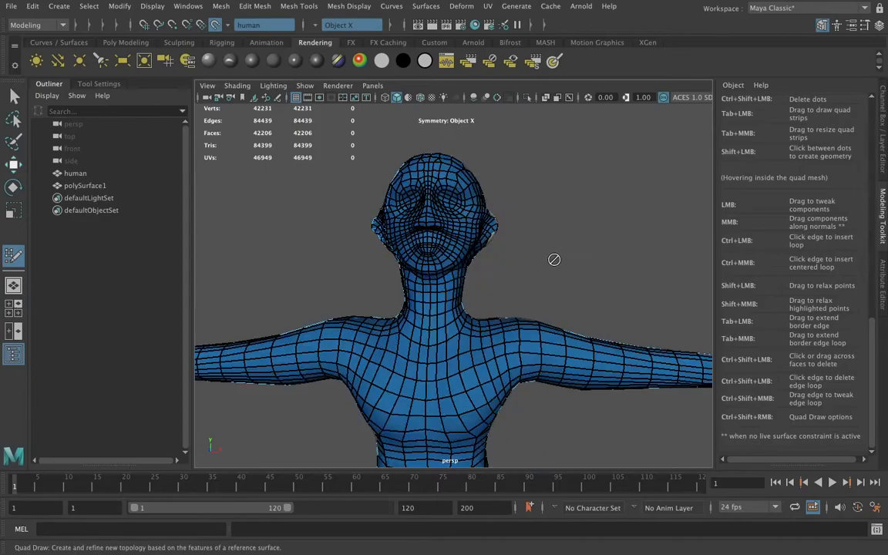
# - Examine the quad coverage of the head, neck and shoulders, and along the arm to the hand and thumb
pyautogui.keyDown('alt'); pyautogui.moveTo(553, 257); pyautogui.dragTo(545, 204); pyautogui.keyUp('alt')
pyautogui.keyDown('alt'); pyautogui.moveTo(545, 204); pyautogui.dragTo(514, 291, button='right'); pyautogui.keyUp('alt')
pyautogui.keyDown('alt'); pyautogui.moveTo(514, 291); pyautogui.dragTo(487, 290); pyautogui.keyUp('alt')
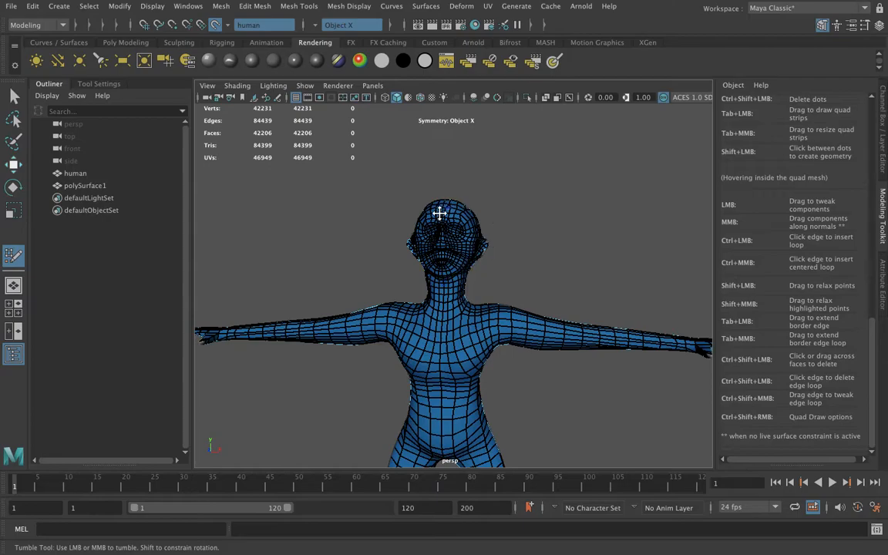
pyautogui.keyDown('alt'); pyautogui.moveTo(441, 209); pyautogui.dragTo(433, 267, button='right'); pyautogui.keyUp('alt')
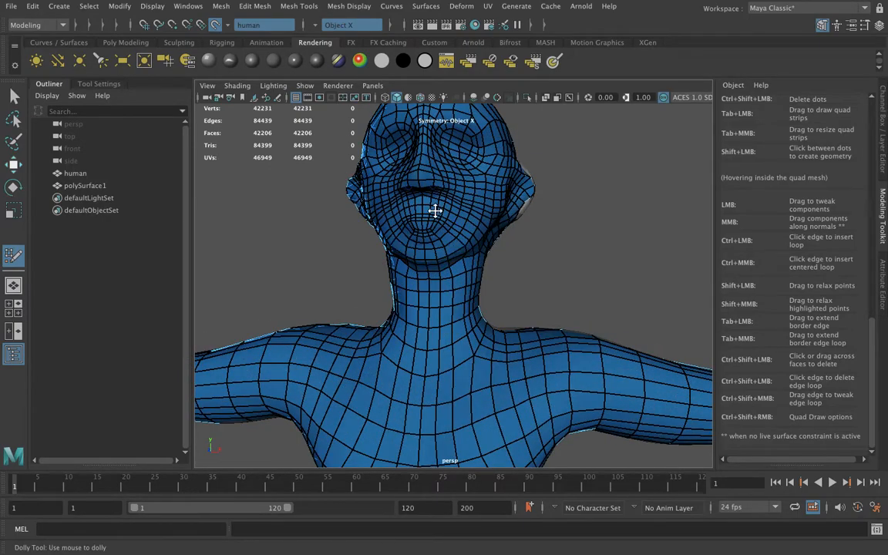
pyautogui.keyDown('alt'); pyautogui.moveTo(431, 193); pyautogui.dragTo(476, 285, button='right'); pyautogui.keyUp('alt')
pyautogui.keyDown('alt'); pyautogui.moveTo(499, 263); pyautogui.dragTo(316, 220); pyautogui.keyUp('alt')
pyautogui.keyDown('alt'); pyautogui.moveTo(551, 323); pyautogui.dragTo(617, 302); pyautogui.keyUp('alt')
pyautogui.keyDown('alt'); pyautogui.moveTo(617, 302); pyautogui.dragTo(343, 143, button='middle'); pyautogui.keyUp('alt')
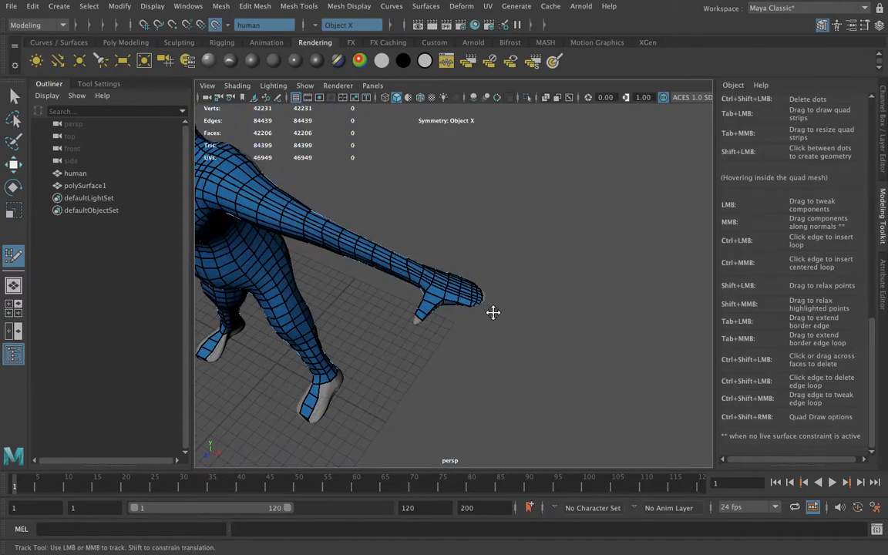
pyautogui.keyDown('alt'); pyautogui.moveTo(492, 310); pyautogui.dragTo(514, 327, button='right'); pyautogui.keyUp('alt')
pyautogui.keyDown('alt'); pyautogui.moveTo(442, 354); pyautogui.dragTo(369, 219); pyautogui.keyUp('alt')
pyautogui.keyDown('alt'); pyautogui.moveTo(369, 218); pyautogui.dragTo(383, 247, button='middle'); pyautogui.keyUp('alt')
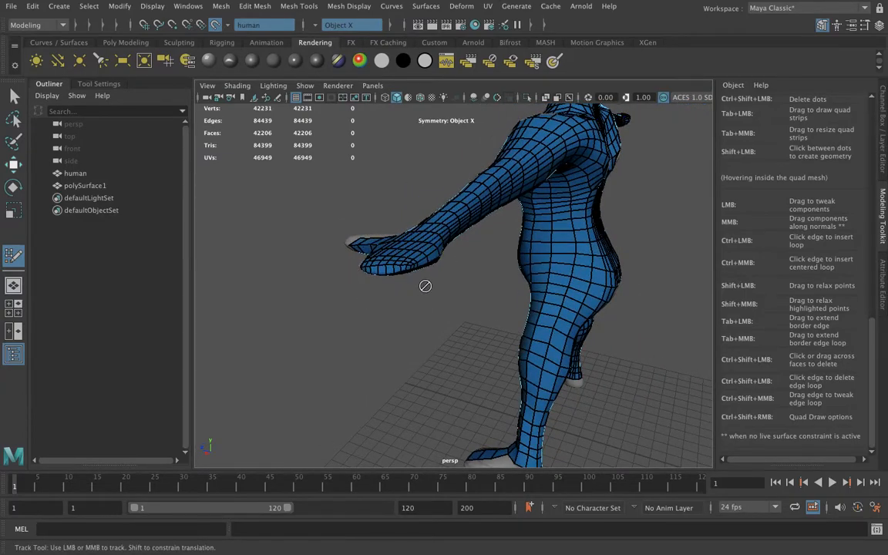
pyautogui.keyDown('alt'); pyautogui.moveTo(442, 310); pyautogui.dragTo(400, 297); pyautogui.keyUp('alt')
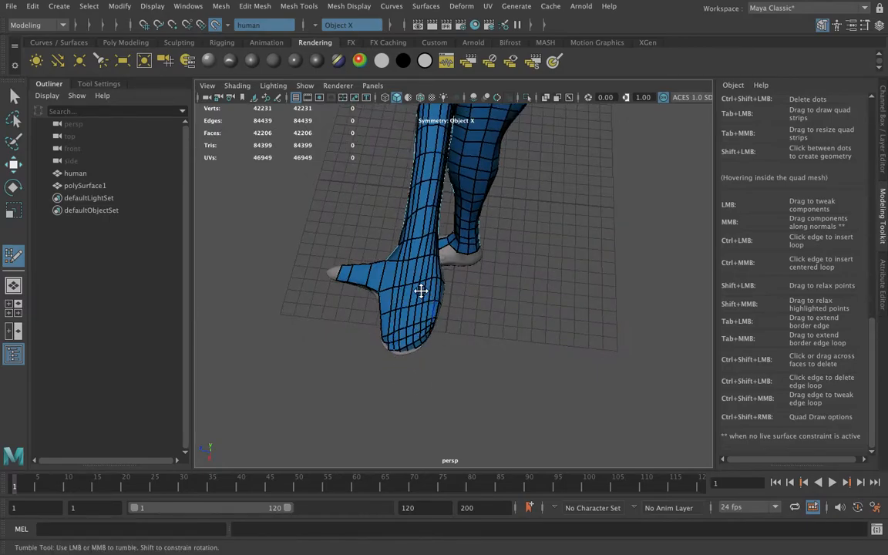
pyautogui.keyDown('alt'); pyautogui.moveTo(405, 352); pyautogui.dragTo(441, 307); pyautogui.keyUp('alt')
pyautogui.keyDown('alt'); pyautogui.moveTo(441, 307); pyautogui.dragTo(525, 180, button='middle'); pyautogui.keyUp('alt')
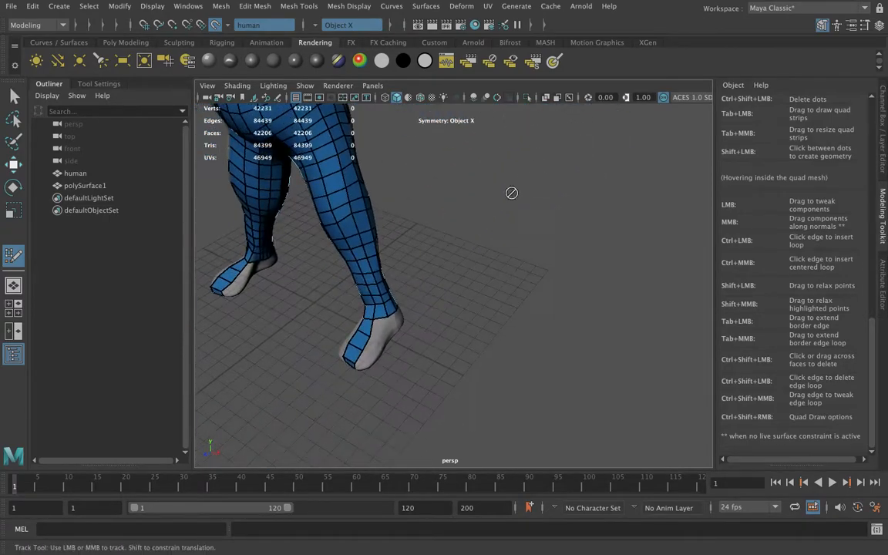
# - Fill a mirrored strip of quads from the back of the heel along the sole to the existing toe quads
pyautogui.keyDown('alt'); pyautogui.moveTo(399, 318); pyautogui.dragTo(355, 377, button='right'); pyautogui.keyUp('alt')
pyautogui.keyDown('alt'); pyautogui.moveTo(429, 250); pyautogui.dragTo(454, 210, button='middle'); pyautogui.keyUp('alt')
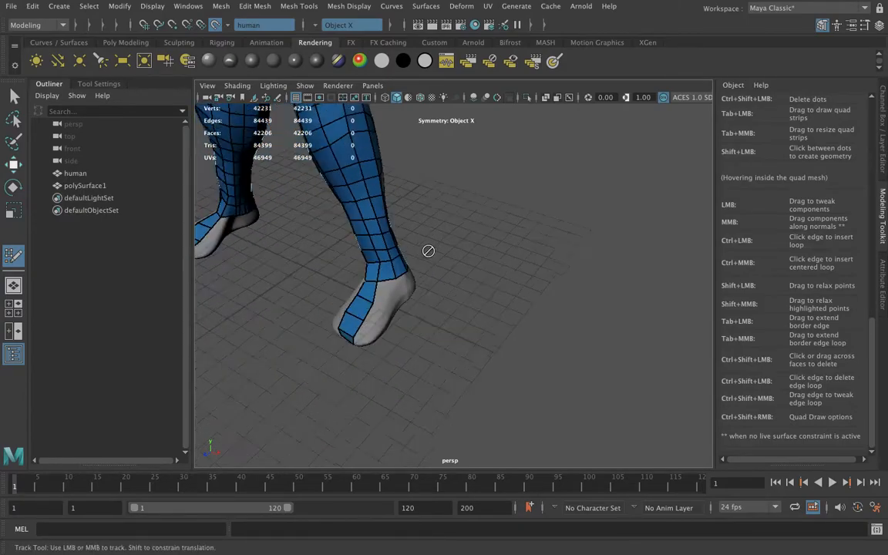
pyautogui.keyDown('alt'); pyautogui.moveTo(432, 339); pyautogui.dragTo(357, 290); pyautogui.keyUp('alt')
pyautogui.keyDown('alt'); pyautogui.moveTo(357, 289); pyautogui.dragTo(403, 22, button='middle'); pyautogui.keyUp('alt')
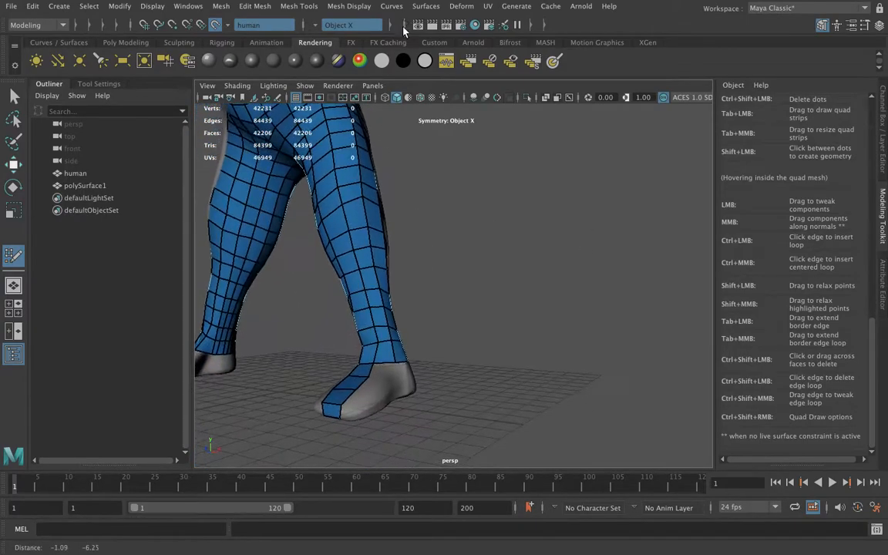
pyautogui.keyDown('alt'); pyautogui.moveTo(450, 347); pyautogui.dragTo(619, 351); pyautogui.keyUp('alt')
pyautogui.keyDown('alt'); pyautogui.moveTo(618, 351); pyautogui.dragTo(477, 215, button='middle'); pyautogui.keyUp('alt')
pyautogui.moveTo(477, 215)
pyautogui.keyDown('alt'); pyautogui.mouseDown()
pyautogui.moveTo(580, 398)
pyautogui.moveTo(431, 205)
pyautogui.moveTo(469, 281)
pyautogui.moveTo(484, 204)
pyautogui.mouseUp(); pyautogui.keyUp('alt')
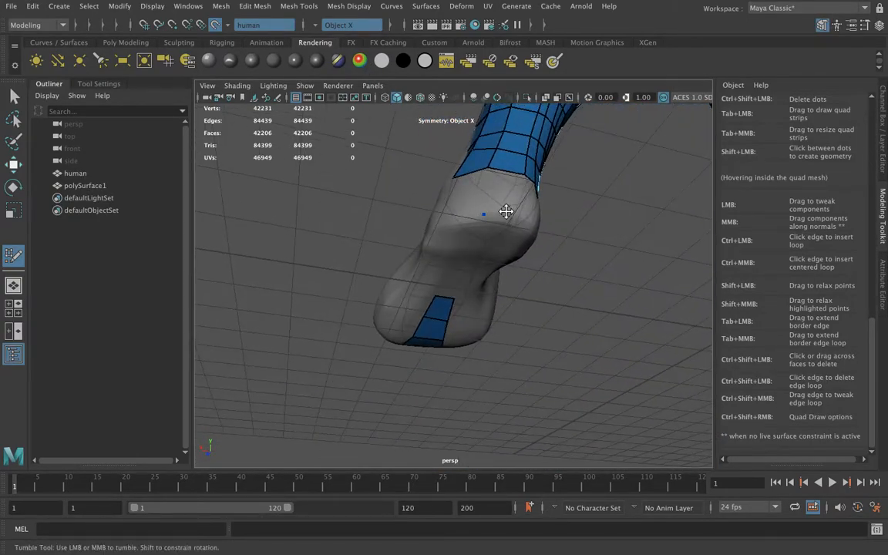
pyautogui.click(514, 221)
pyautogui.keyDown('shift'); pyautogui.click(500, 191); pyautogui.keyUp('shift')
pyautogui.moveTo(478, 264); pyautogui.dragTo(447, 305)
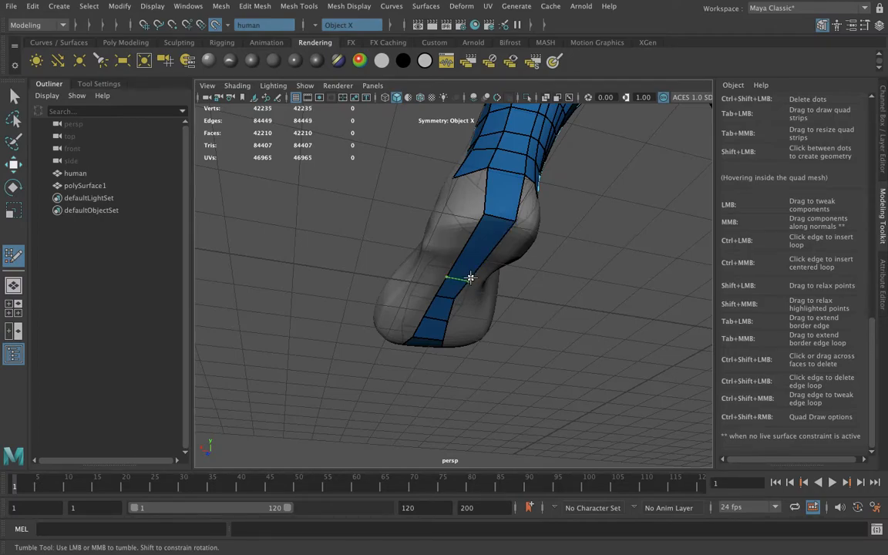
# - Fill mirrored quads down the side of the heel, from the ankle edge to the sole
pyautogui.keyDown('alt'); pyautogui.moveTo(461, 207); pyautogui.dragTo(509, 201); pyautogui.keyUp('alt')
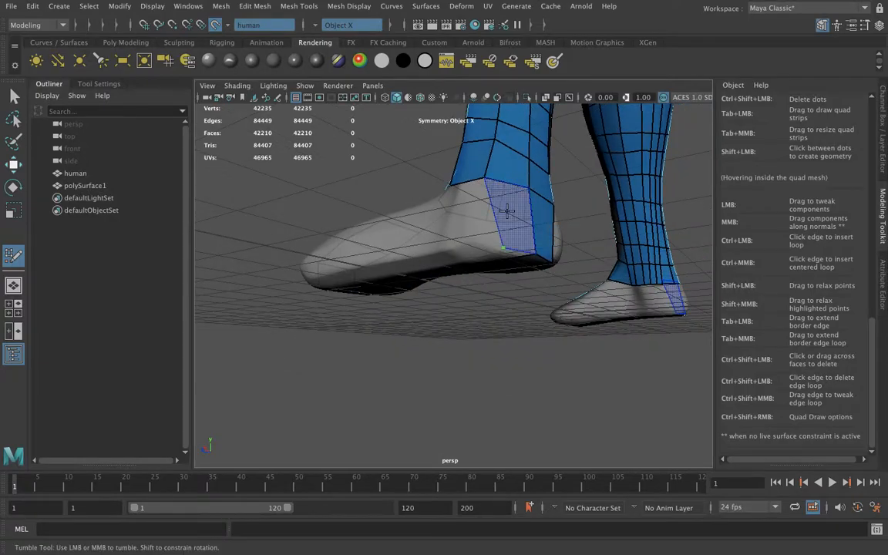
pyautogui.keyDown('shift'); pyautogui.click(461, 224); pyautogui.keyUp('shift')
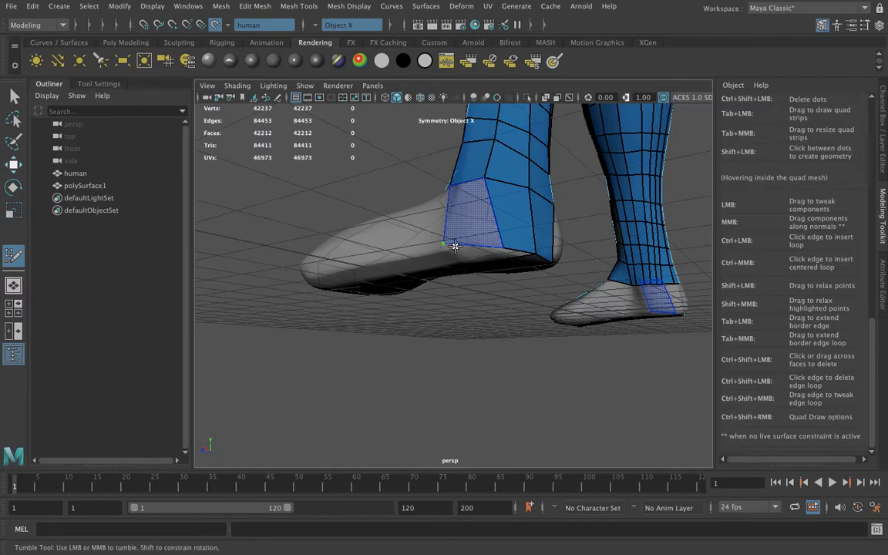
pyautogui.keyDown('shift'); pyautogui.click(455, 245); pyautogui.keyUp('shift')
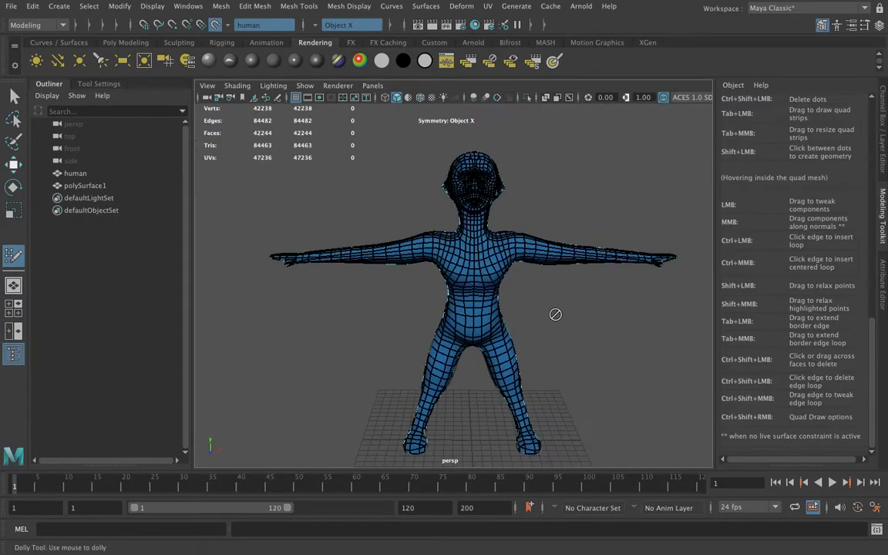
# - Save the scene with the retopologized body and feet
pyautogui.keyDown('alt'); pyautogui.moveTo(555, 315); pyautogui.dragTo(475, 312, button='right'); pyautogui.keyUp('alt')
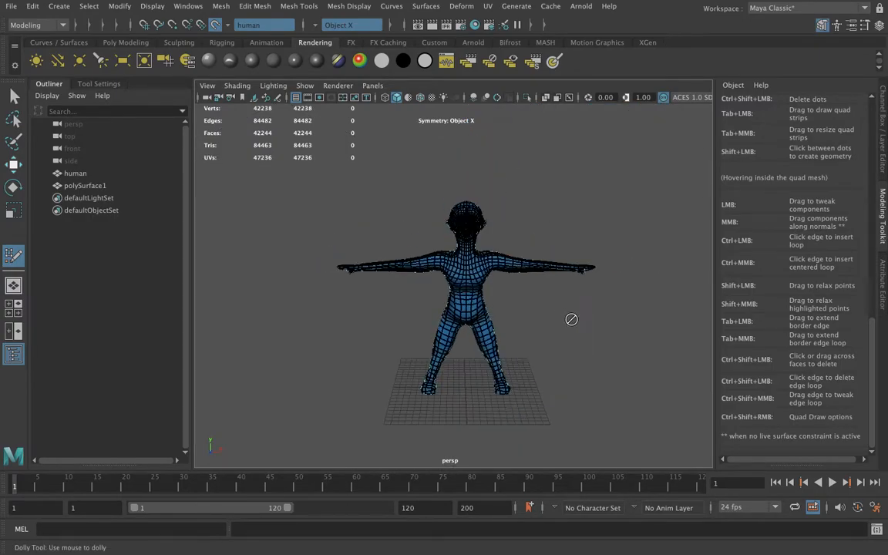
pyautogui.keyDown('alt'); pyautogui.moveTo(567, 340); pyautogui.dragTo(543, 319); pyautogui.keyUp('alt')
pyautogui.keyDown('alt'); pyautogui.moveTo(486, 319); pyautogui.dragTo(563, 315, button='right'); pyautogui.keyUp('alt')
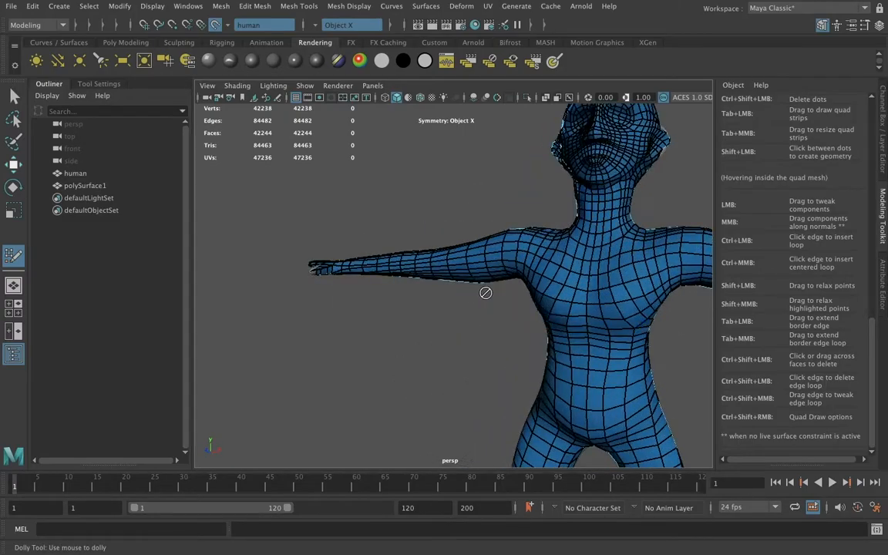
pyautogui.keyDown('alt'); pyautogui.moveTo(498, 294); pyautogui.dragTo(588, 304, button='right'); pyautogui.keyUp('alt')
pyautogui.moveTo(561, 299)
pyautogui.keyDown('alt'); pyautogui.mouseDown()
pyautogui.moveTo(613, 279)
pyautogui.moveTo(637, 330)
pyautogui.moveTo(594, 319)
pyautogui.moveTo(569, 299)
pyautogui.mouseUp(); pyautogui.keyUp('alt')
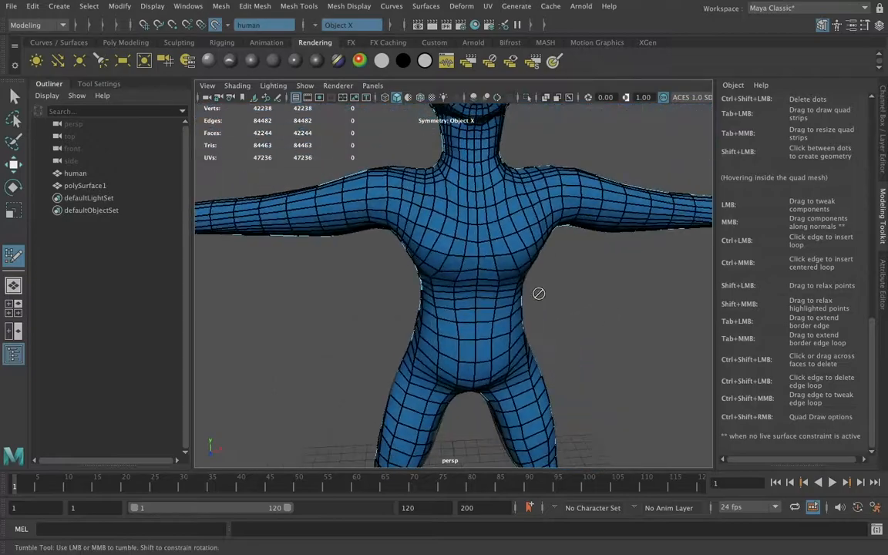
pyautogui.hotkey('ctrl', 's')
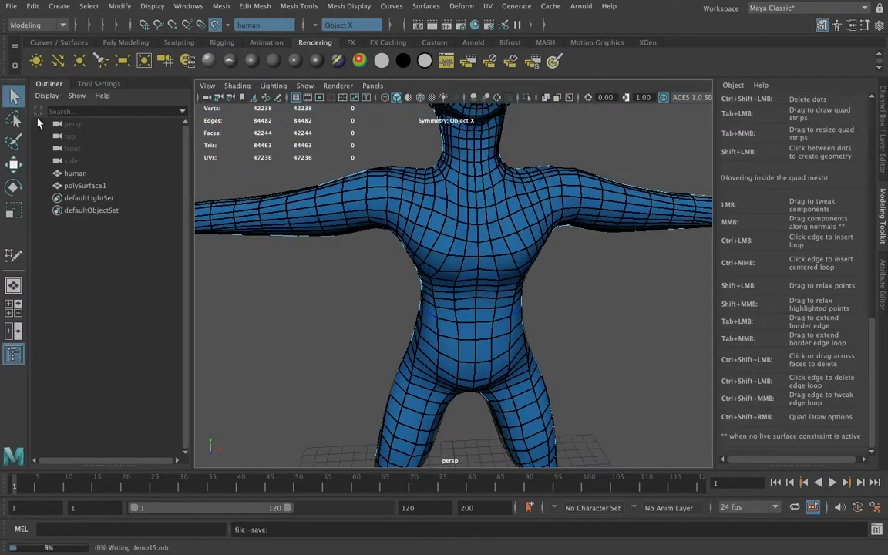
# - Examine the retopologized mesh from below and behind, checking the sole, the crotch, the back and the head
pyautogui.keyDown('alt'); pyautogui.moveTo(511, 319); pyautogui.dragTo(488, 187, button='middle'); pyautogui.keyUp('alt')
pyautogui.keyDown('alt'); pyautogui.moveTo(607, 355); pyautogui.dragTo(547, 348); pyautogui.keyUp('alt')
pyautogui.keyDown('alt'); pyautogui.moveTo(547, 349); pyautogui.dragTo(490, 408, button='middle'); pyautogui.keyUp('alt')
pyautogui.keyDown('alt'); pyautogui.moveTo(490, 407); pyautogui.dragTo(498, 319); pyautogui.keyUp('alt')
pyautogui.keyDown('alt'); pyautogui.moveTo(498, 318); pyautogui.dragTo(461, 287, button='middle'); pyautogui.keyUp('alt')
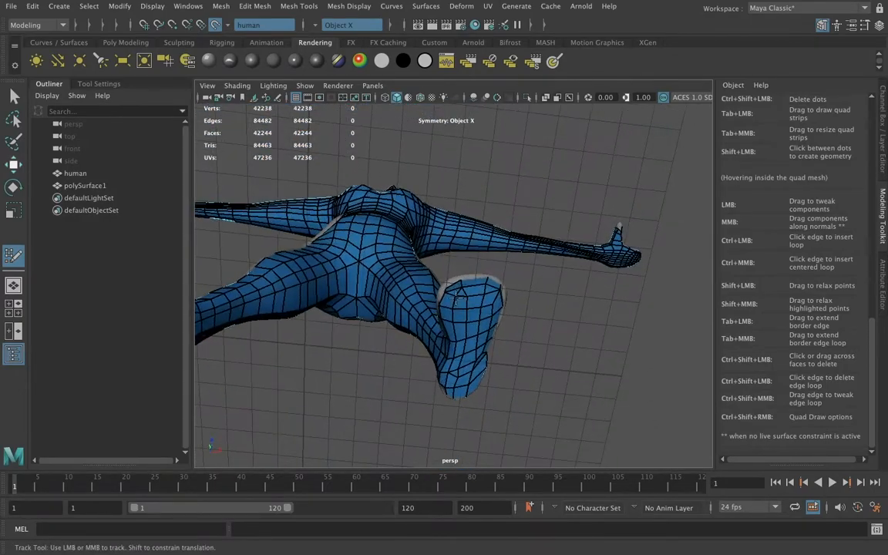
pyautogui.keyDown('alt'); pyautogui.moveTo(517, 353); pyautogui.dragTo(531, 248); pyautogui.keyUp('alt')
pyautogui.keyDown('alt'); pyautogui.moveTo(530, 248); pyautogui.dragTo(493, 253, button='right'); pyautogui.keyUp('alt')
pyautogui.moveTo(493, 252)
pyautogui.keyDown('alt'); pyautogui.mouseDown()
pyautogui.moveTo(529, 297)
pyautogui.moveTo(254, 283)
pyautogui.moveTo(257, 298)
pyautogui.moveTo(400, 341)
pyautogui.moveTo(498, 273)
pyautogui.moveTo(580, 272)
pyautogui.moveTo(579, 264)
pyautogui.moveTo(415, 276)
pyautogui.moveTo(485, 265)
pyautogui.mouseUp(); pyautogui.keyUp('alt')
pyautogui.keyDown('alt'); pyautogui.moveTo(445, 292); pyautogui.dragTo(477, 247); pyautogui.keyUp('alt')
pyautogui.keyDown('alt'); pyautogui.moveTo(448, 293); pyautogui.dragTo(162, 252); pyautogui.keyUp('alt')
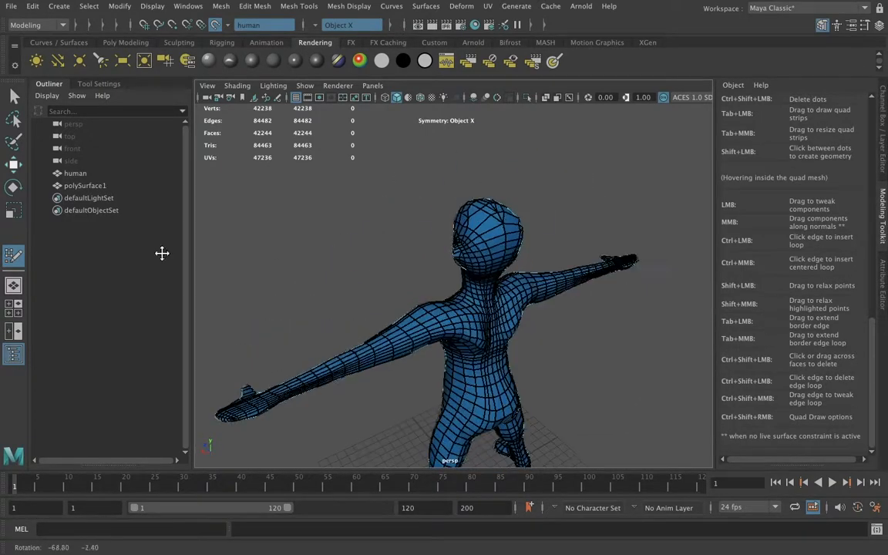
# - Select the polySurface1 mesh and turn off the live surface on human
pyautogui.click(81, 185)
pyautogui.keyDown('alt'); pyautogui.moveTo(391, 285); pyautogui.dragTo(538, 260); pyautogui.keyUp('alt')
pyautogui.click(217, 25)
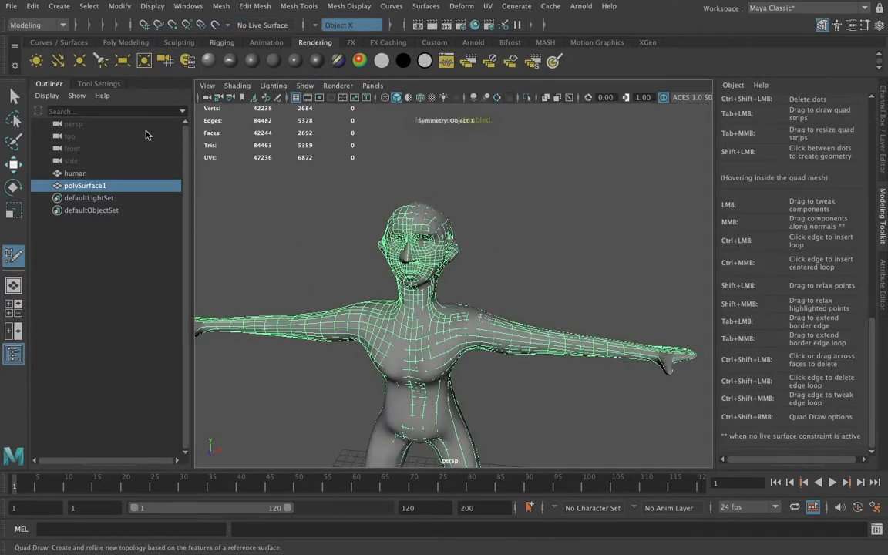
# - Move the polySurface1 mesh sideways along X until it stands clear beside the original sculpt, and deselect it
pyautogui.scroll(-3, 372, 213)
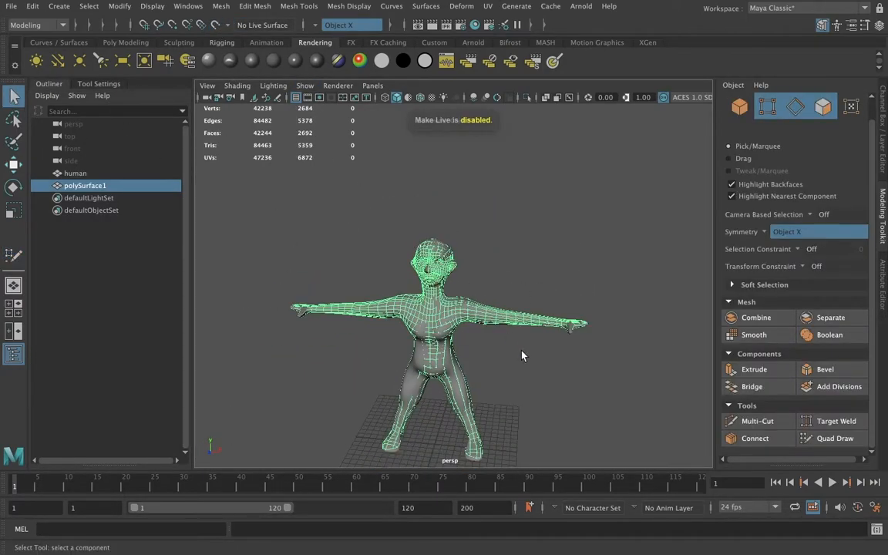
pyautogui.press('w')
pyautogui.moveTo(497, 341); pyautogui.dragTo(216, 320)
pyautogui.keyDown('alt'); pyautogui.moveTo(371, 283); pyautogui.dragTo(534, 211, button='middle'); pyautogui.keyUp('alt')
pyautogui.keyDown('alt'); pyautogui.moveTo(478, 243); pyautogui.dragTo(405, 264); pyautogui.keyUp('alt')
pyautogui.moveTo(347, 264); pyautogui.dragTo(335, 265)
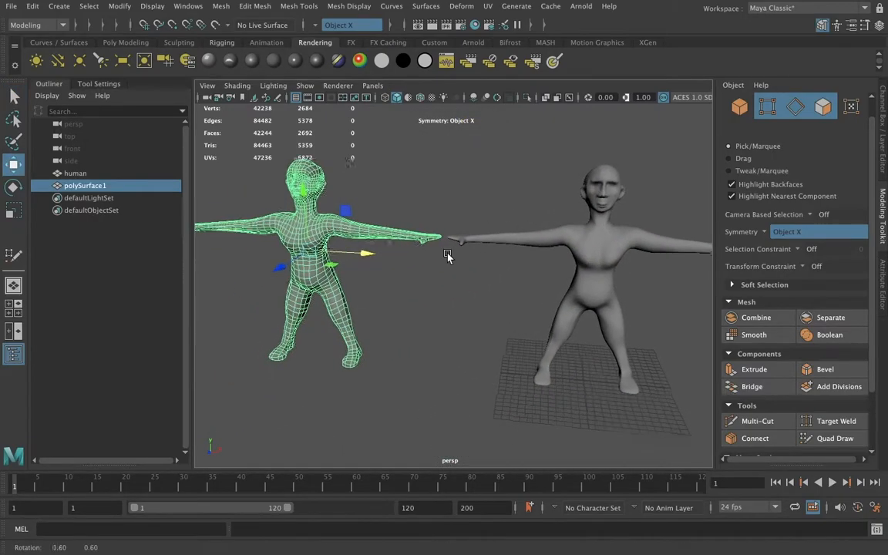
pyautogui.keyDown('alt'); pyautogui.moveTo(373, 265); pyautogui.dragTo(496, 280, button='middle'); pyautogui.keyUp('alt')
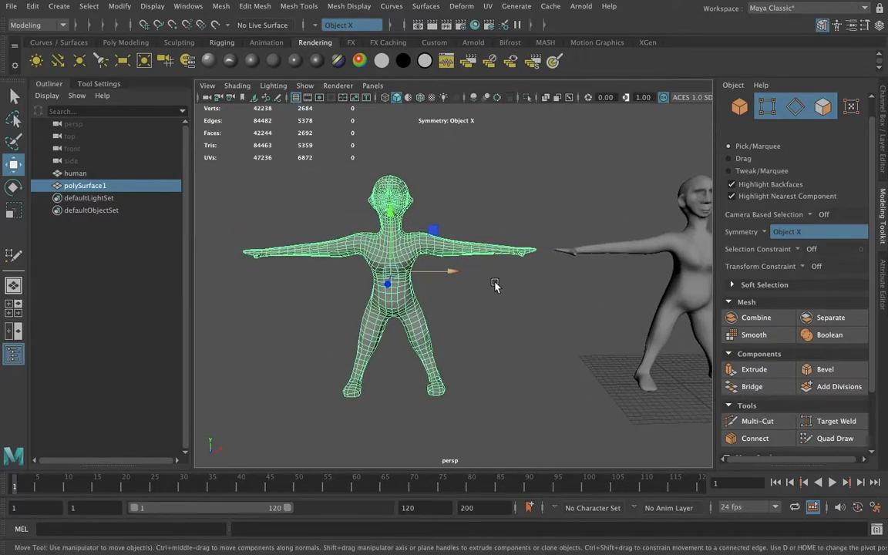
pyautogui.click(509, 331)
pyautogui.moveTo(335, 301)
pyautogui.keyDown('alt'); pyautogui.mouseDown()
pyautogui.moveTo(482, 292)
pyautogui.moveTo(519, 278)
pyautogui.moveTo(547, 290)
pyautogui.moveTo(449, 303)
pyautogui.moveTo(392, 289)
pyautogui.moveTo(325, 308)
pyautogui.moveTo(315, 331)
pyautogui.moveTo(351, 297)
pyautogui.moveTo(341, 302)
pyautogui.mouseUp(); pyautogui.keyUp('alt')
pyautogui.click(406, 293)
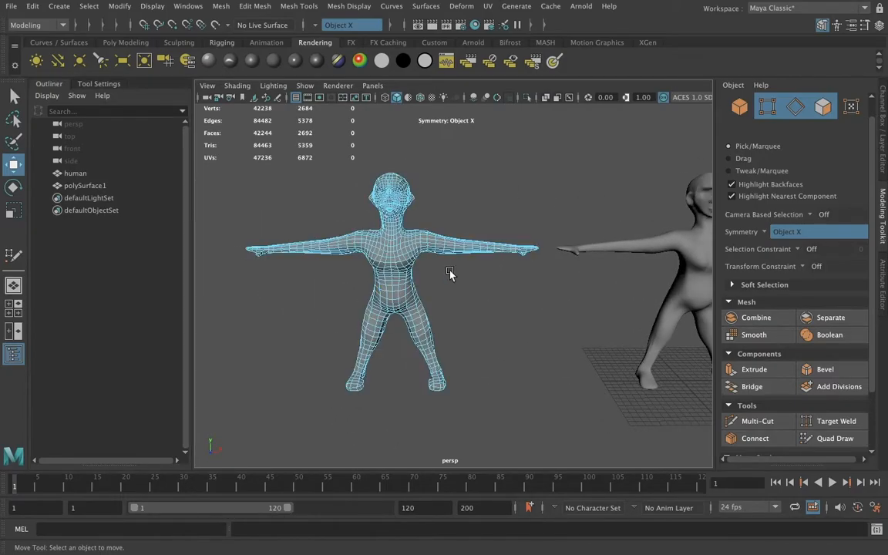